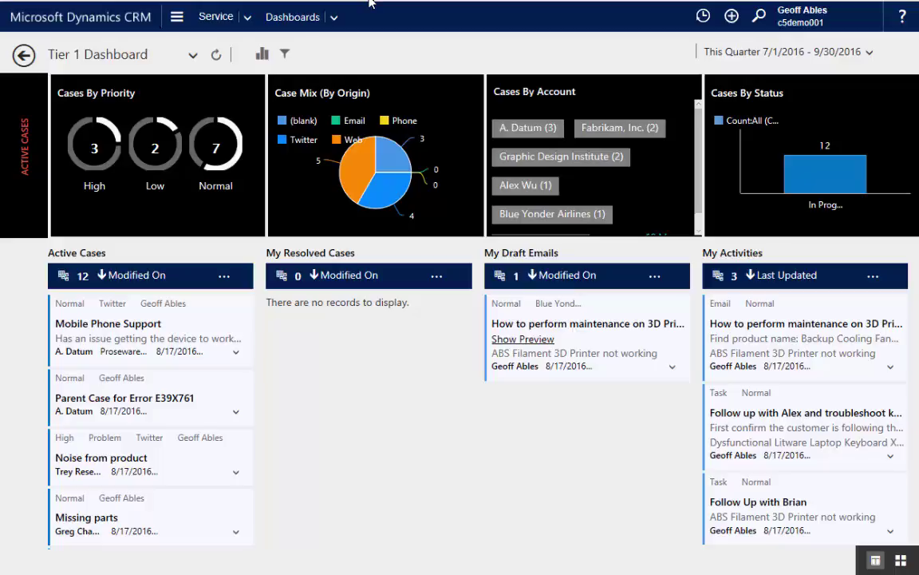
# - Open the knowledge article "How to support Mobile Phones?" from the service area's active articles
pyautogui.click(249, 29)
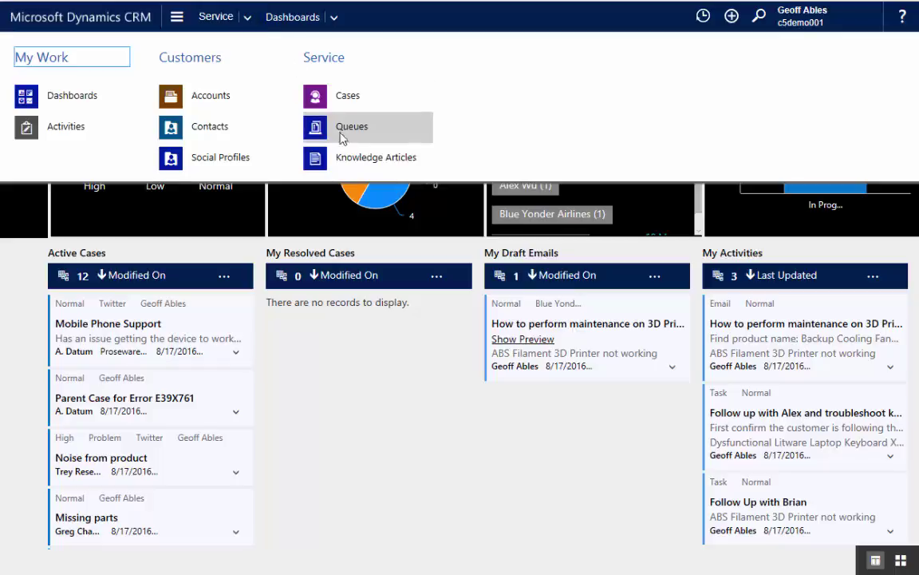
pyautogui.click(320, 155)
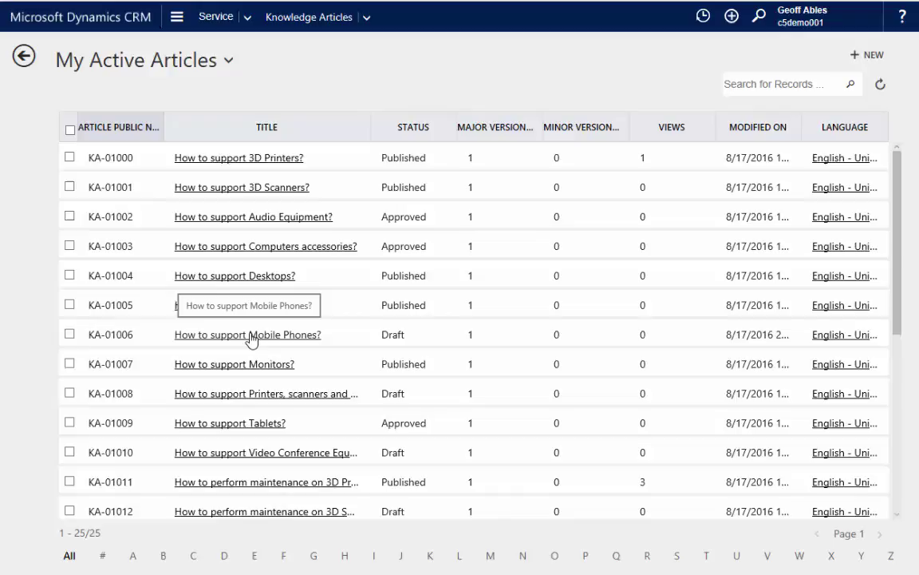
pyautogui.click(250, 338)
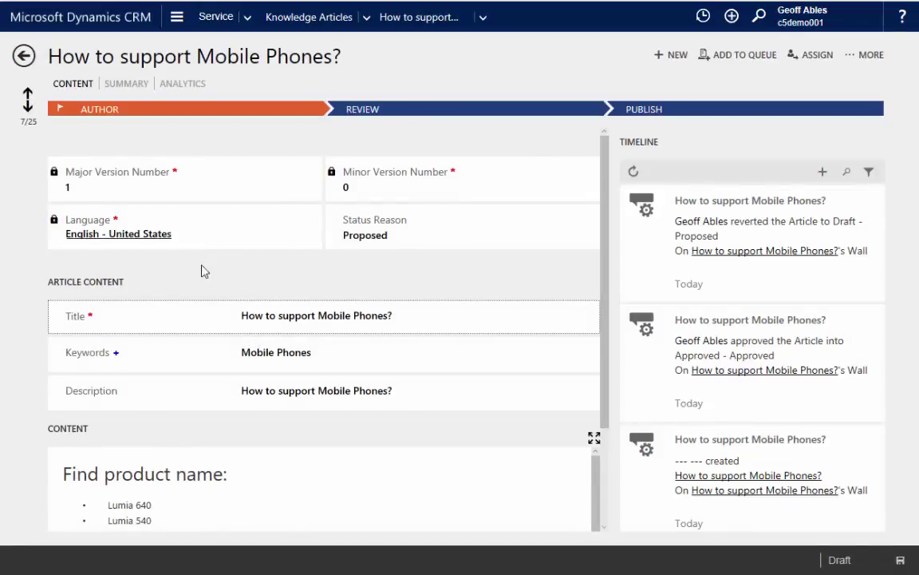
# - Mark the article complete for review and advance it from the Author stage to the Review stage
pyautogui.click(213, 112)
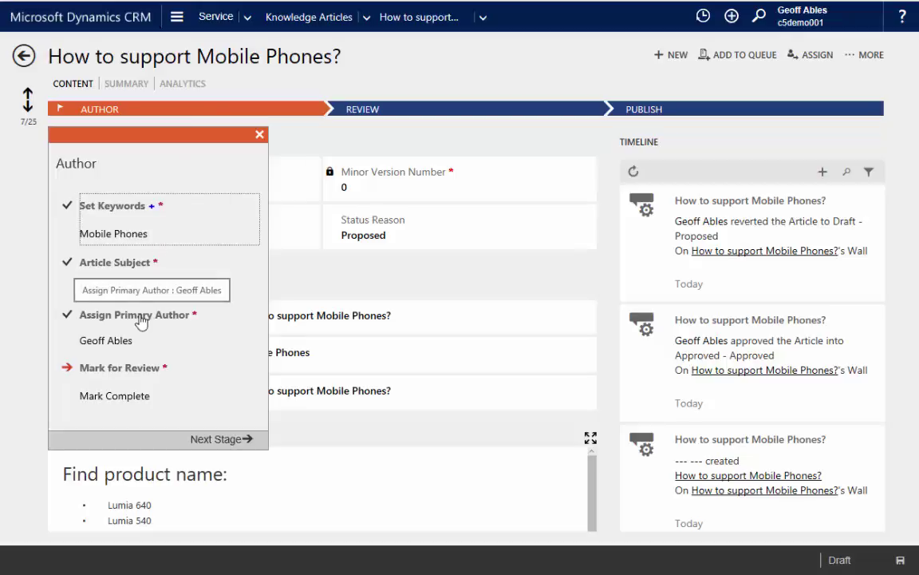
pyautogui.click(136, 379)
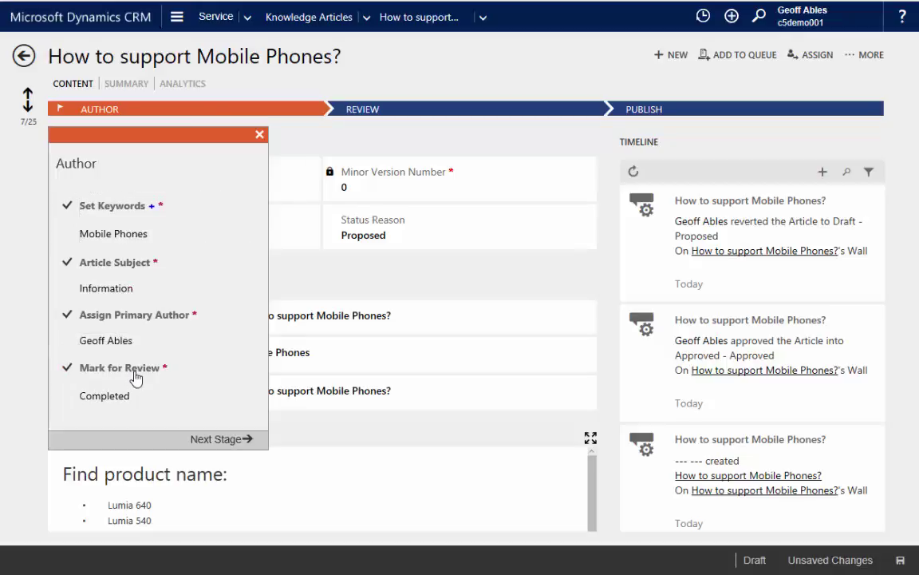
pyautogui.click(228, 441)
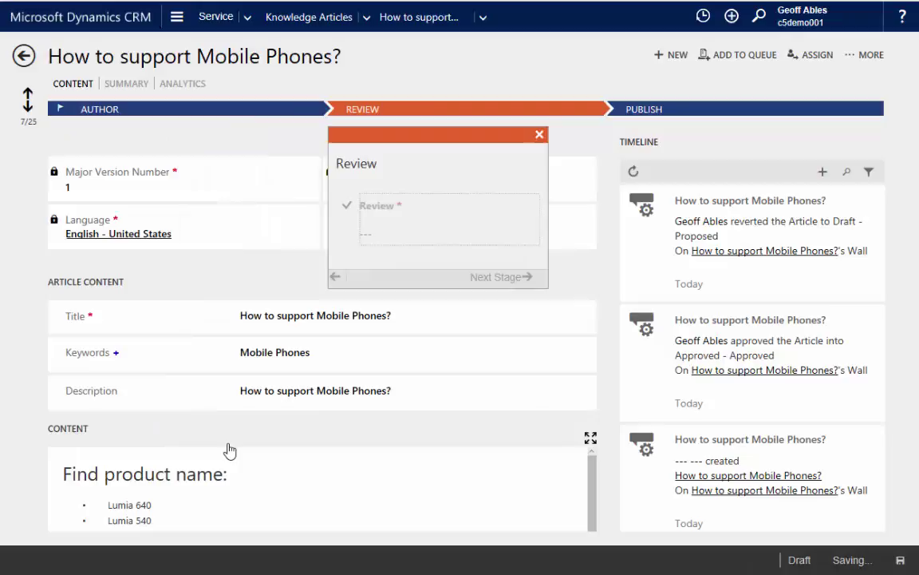
pyautogui.click(540, 136)
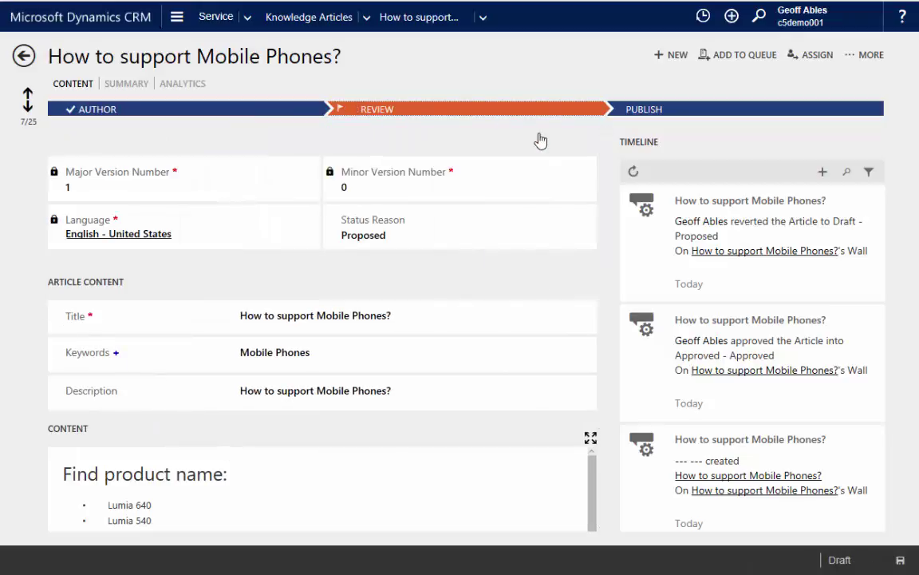
# - Expand the article's content editor and make "The product" bold and italic in the sentence below the bullet list
pyautogui.scroll(-3, 519, 219)
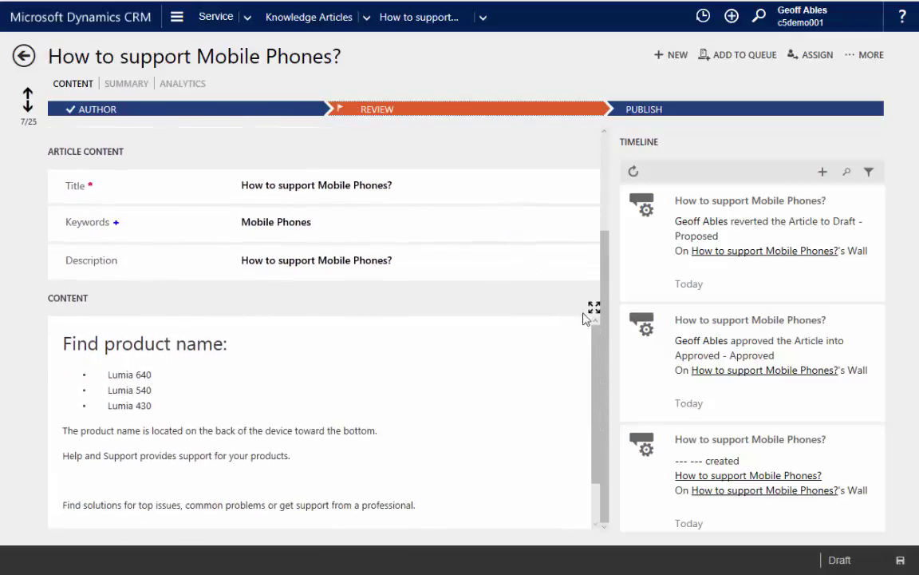
pyautogui.click(595, 309)
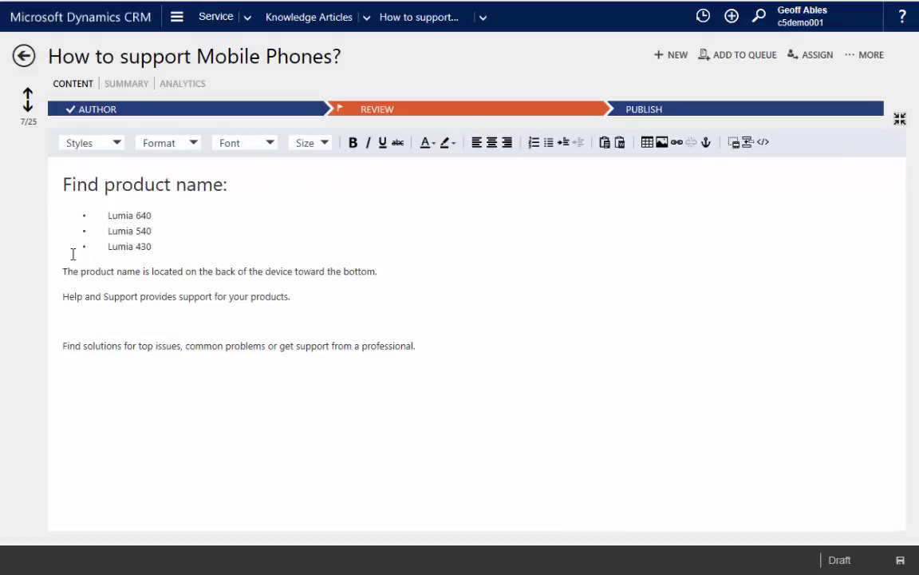
pyautogui.click(63, 184)
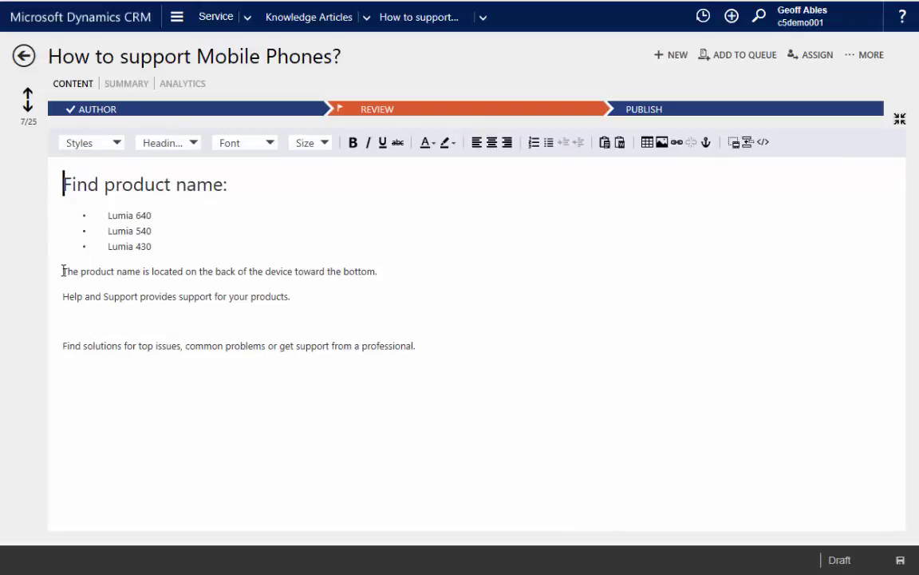
pyautogui.moveTo(112, 272); pyautogui.dragTo(68, 266)
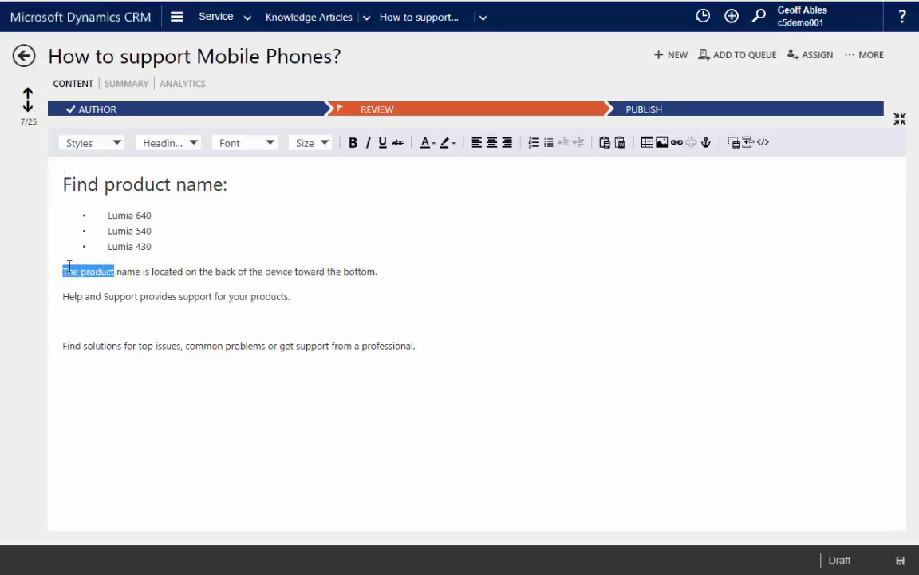
pyautogui.click(353, 150)
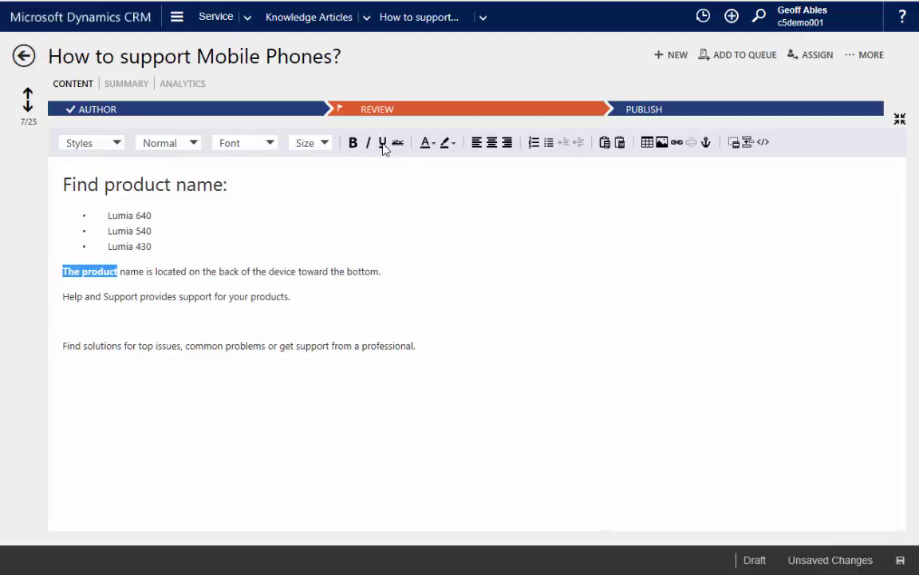
pyautogui.click(368, 145)
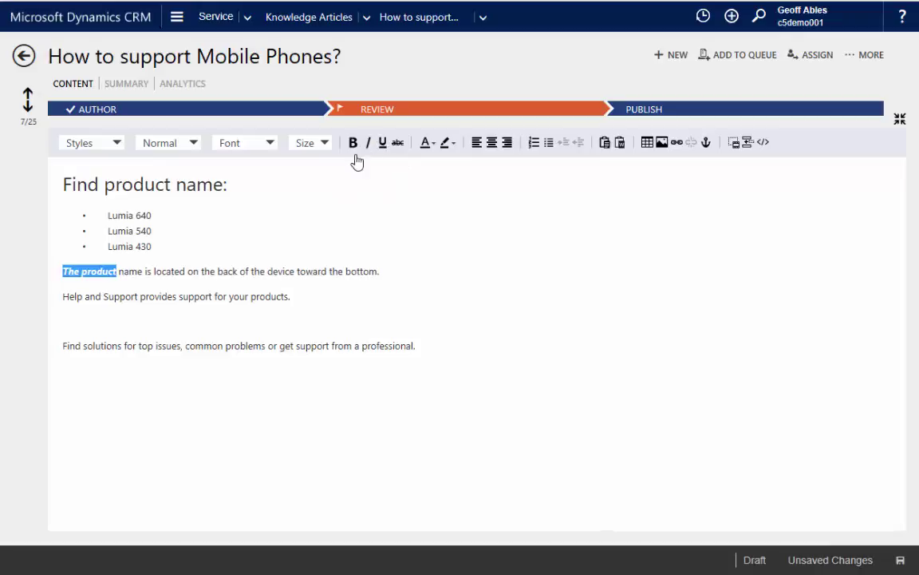
# - Start embedding media at the blank line below the Help and Support sentence, and copy the embed code of YouTube's "Microsoft Dynamics CRM - Mobile Overview" video
pyautogui.click(78, 325)
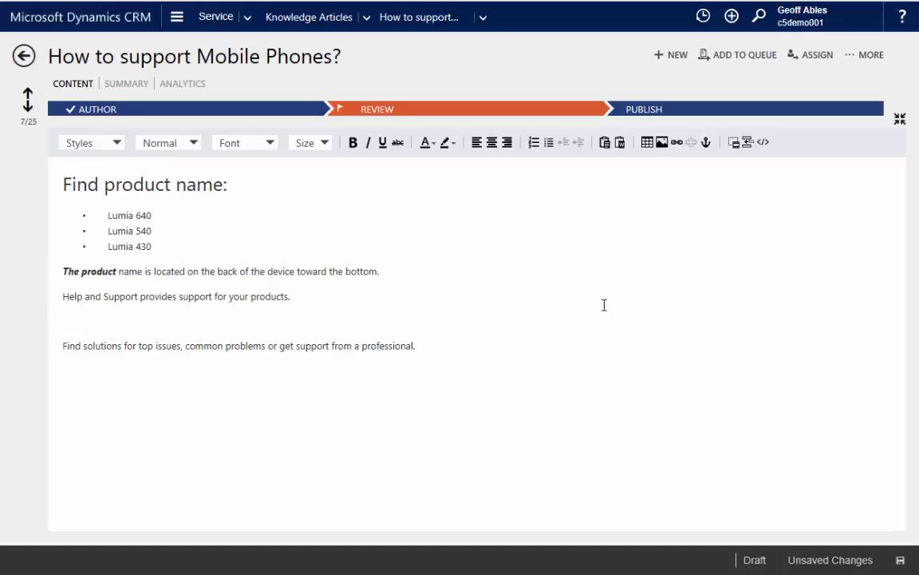
pyautogui.click(734, 143)
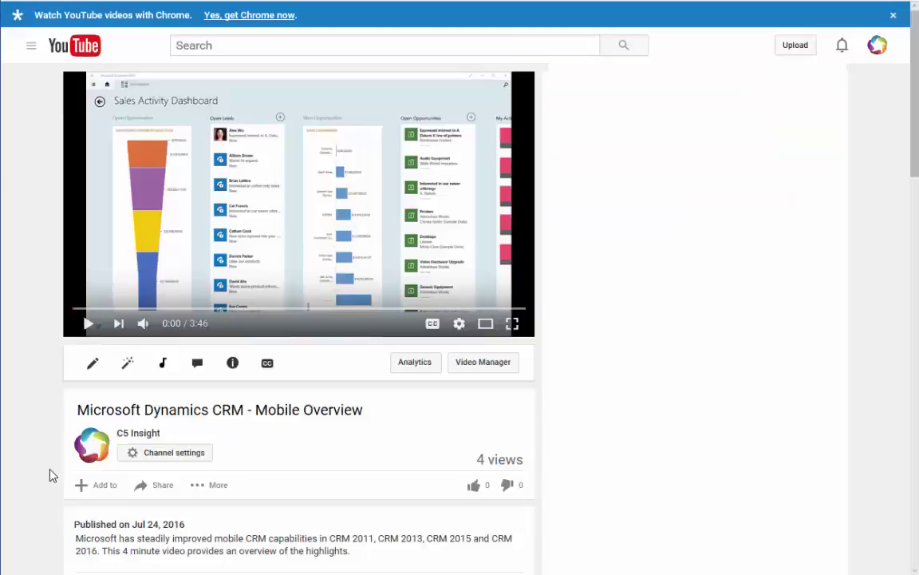
pyautogui.scroll(-2, 51, 474)
pyautogui.click(154, 421)
pyautogui.click(149, 438)
pyautogui.rightClick(132, 473)
pyautogui.click(156, 531)
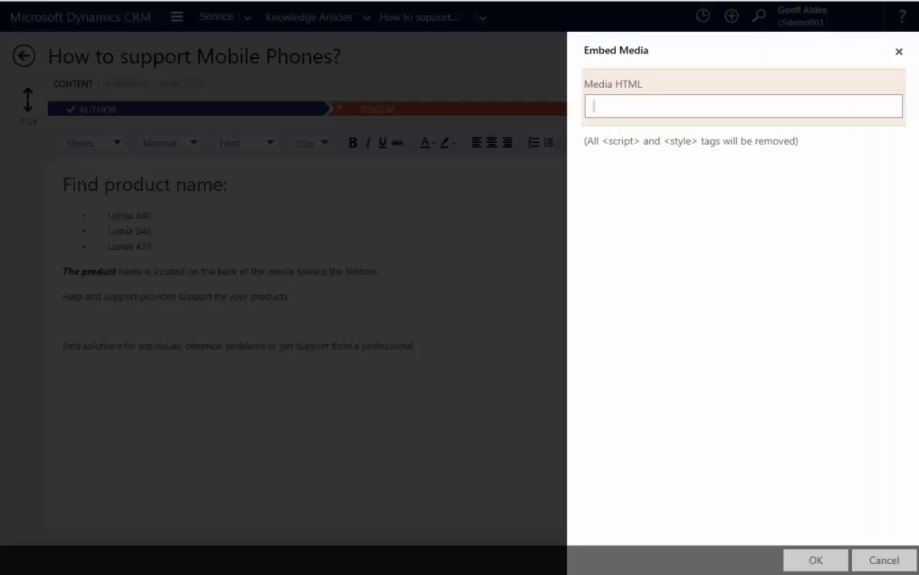
# - Paste the copied video code as the Media HTML, insert the video into the article and collapse the editor
pyautogui.rightClick(609, 107)
pyautogui.click(638, 143)
pyautogui.click(820, 559)
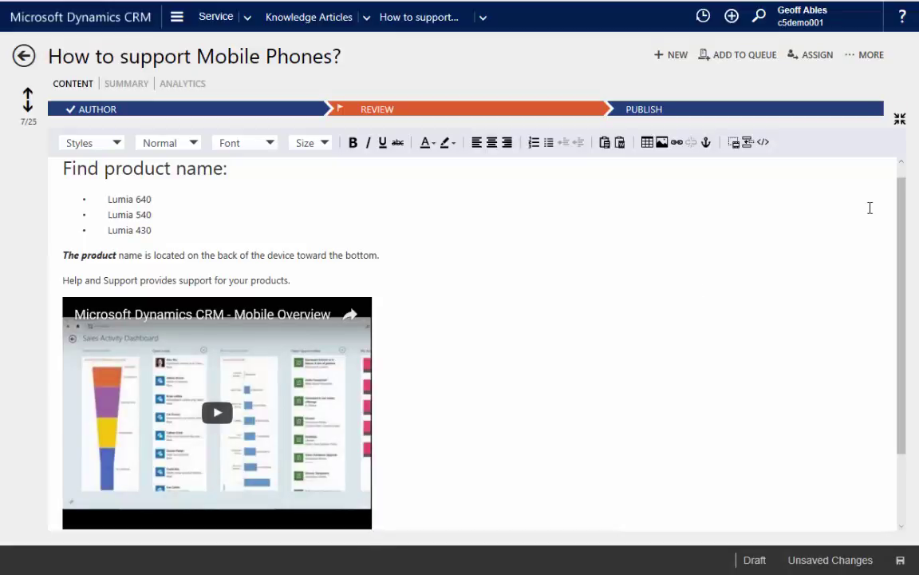
pyautogui.click(899, 121)
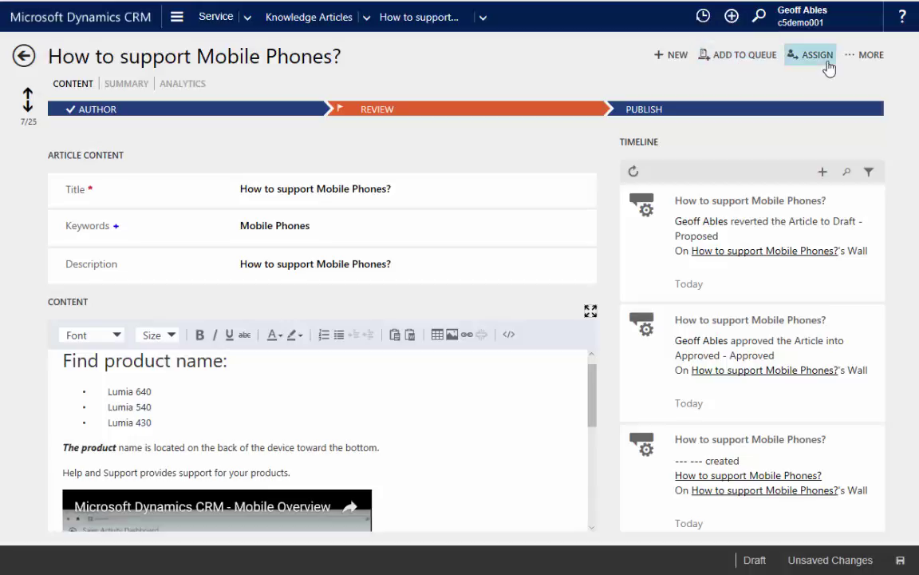
# - Approve this version of the mobile phone article
pyautogui.click(857, 63)
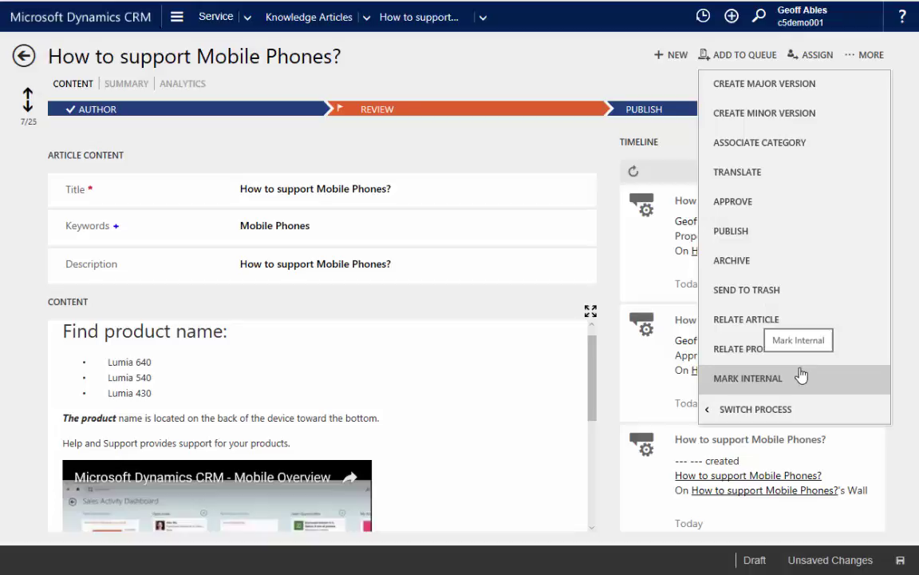
pyautogui.click(779, 206)
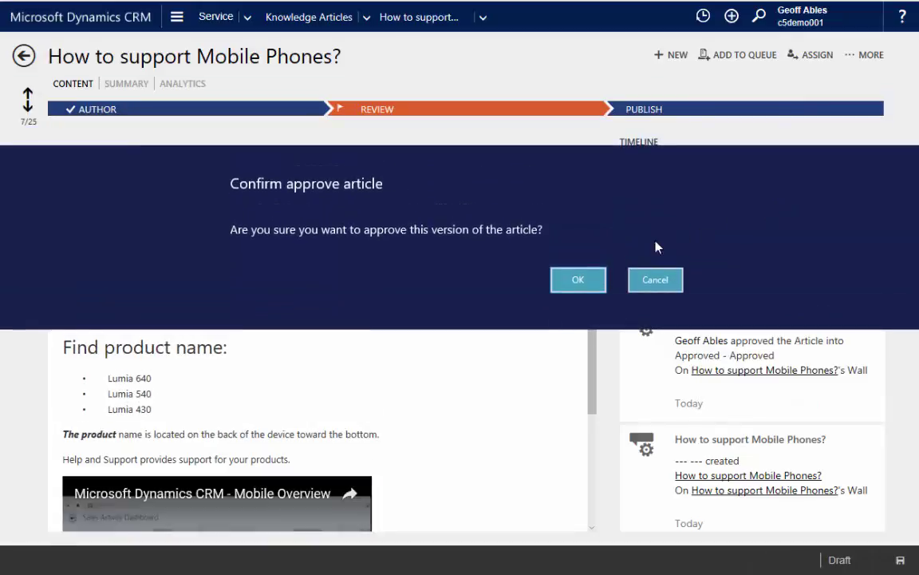
pyautogui.click(587, 281)
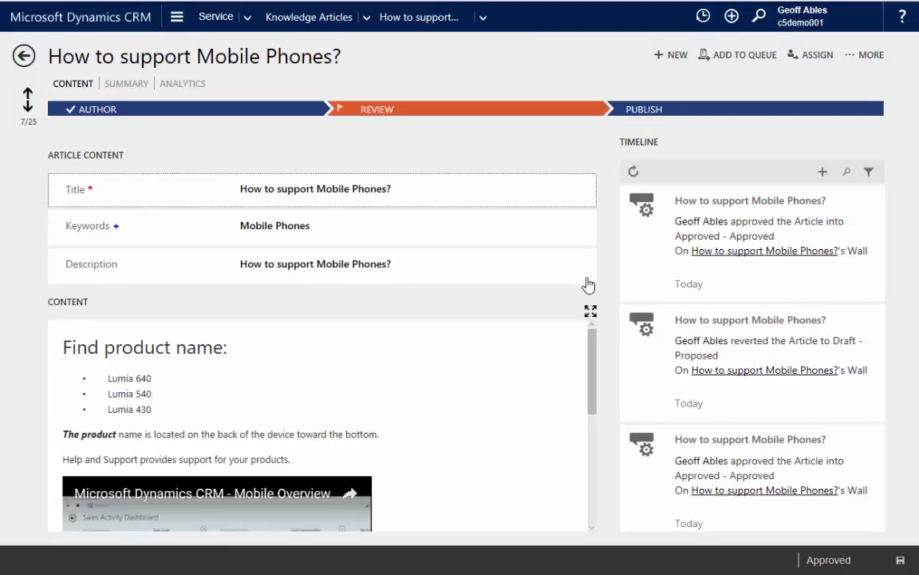
# - Advance the article to the Publish stage and publish it now with the status Published
pyautogui.click(536, 116)
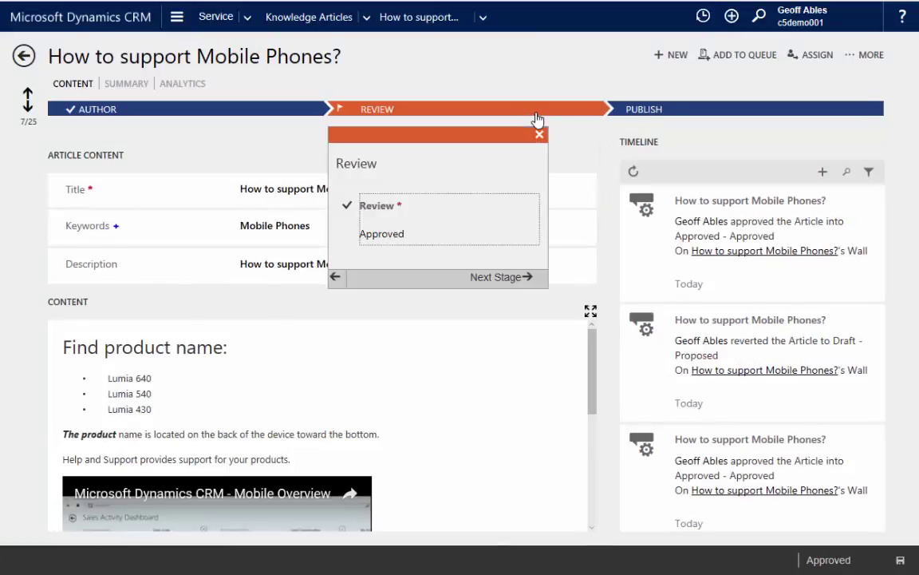
pyautogui.click(523, 281)
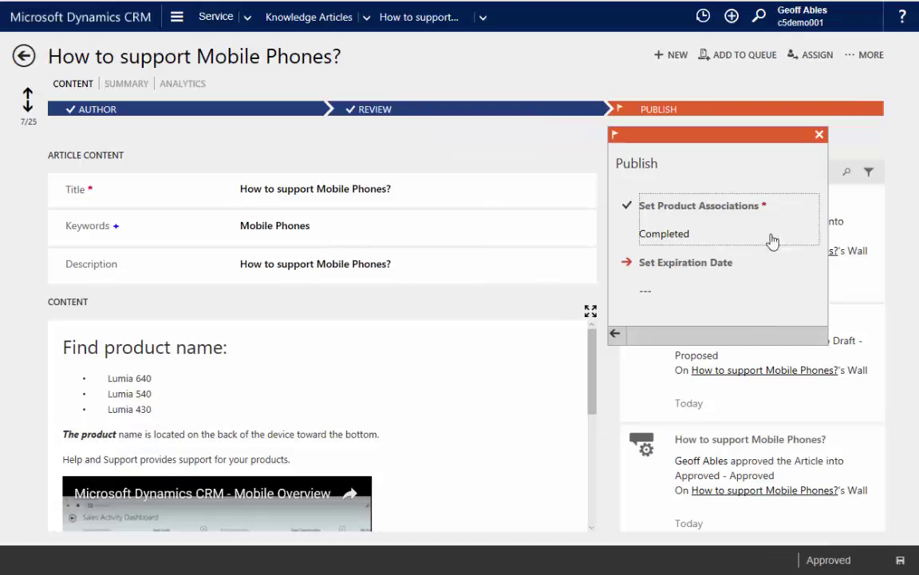
pyautogui.click(863, 61)
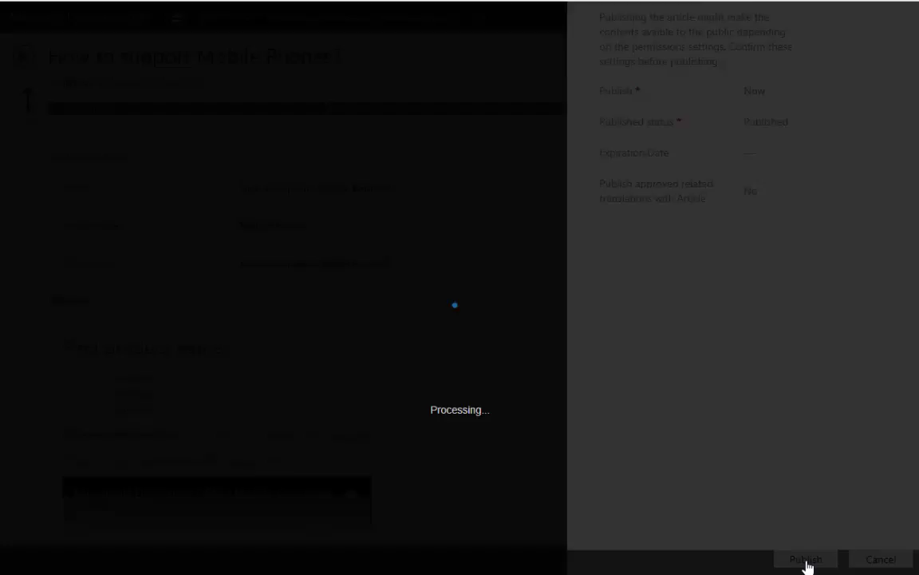
pyautogui.click(820, 138)
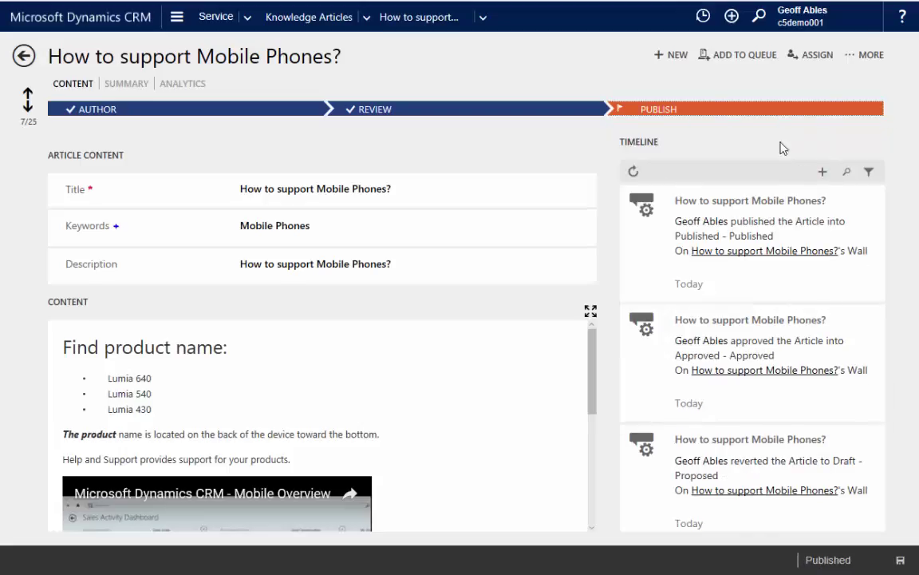
# - Open the "Mobile Phone Support" case from the list of active cases
pyautogui.click(322, 17)
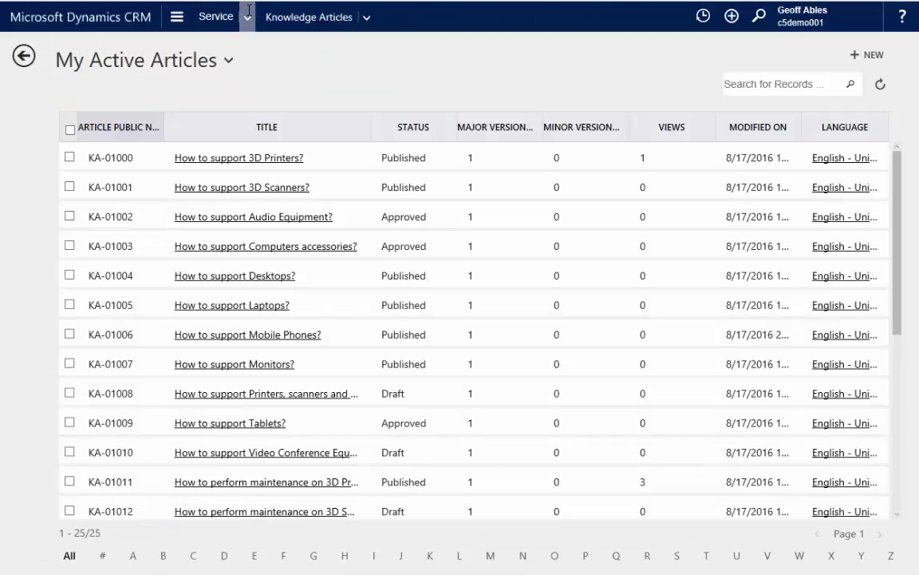
pyautogui.click(216, 17)
pyautogui.click(346, 107)
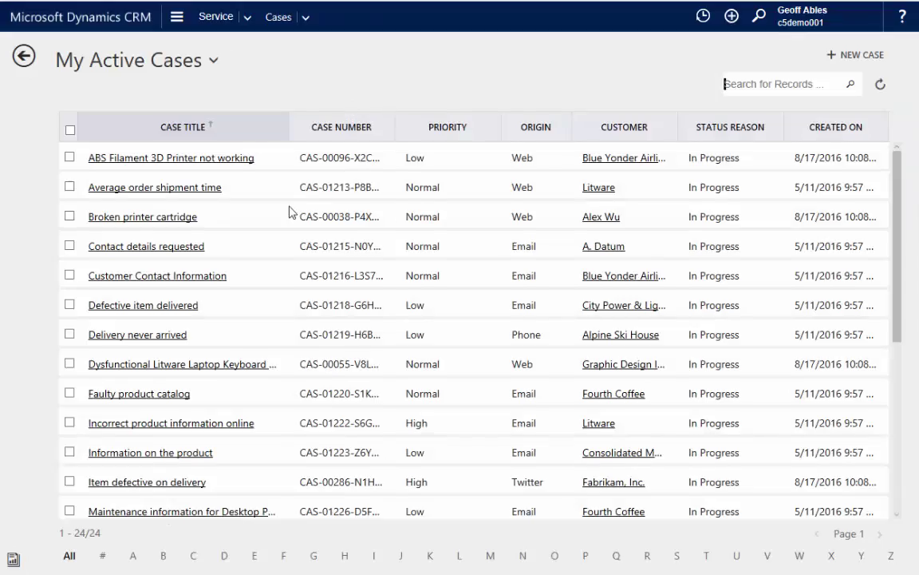
pyautogui.scroll(-2, 291, 209)
pyautogui.scroll(-4, 292, 210)
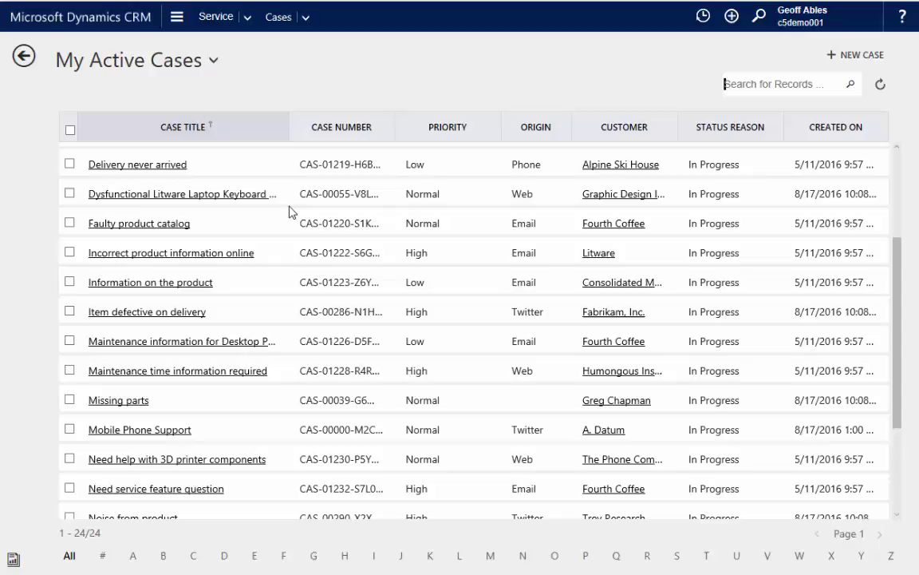
pyautogui.click(141, 431)
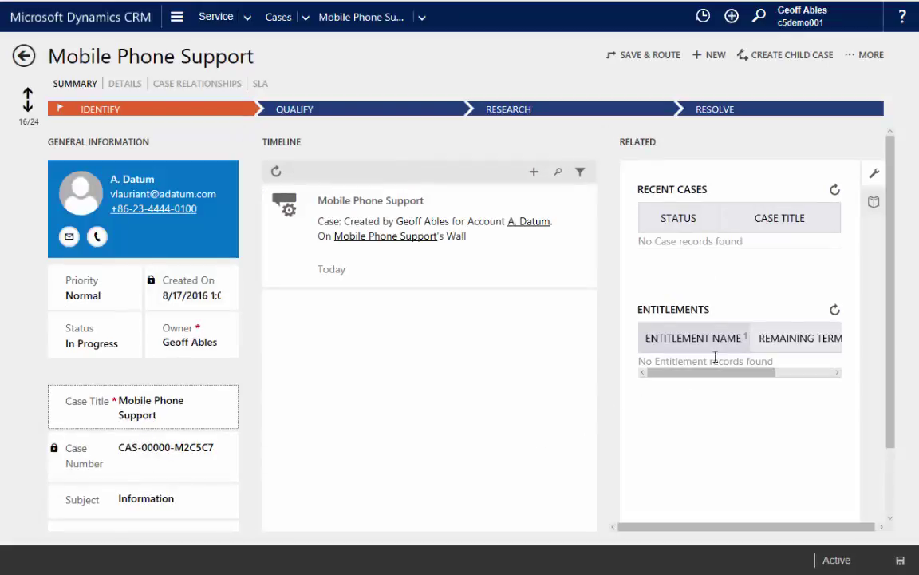
# - View the suggested knowledge articles "How to support Mobile Phones?" and "How to support 3D Scanners?" within the case, switching between them
pyautogui.click(874, 203)
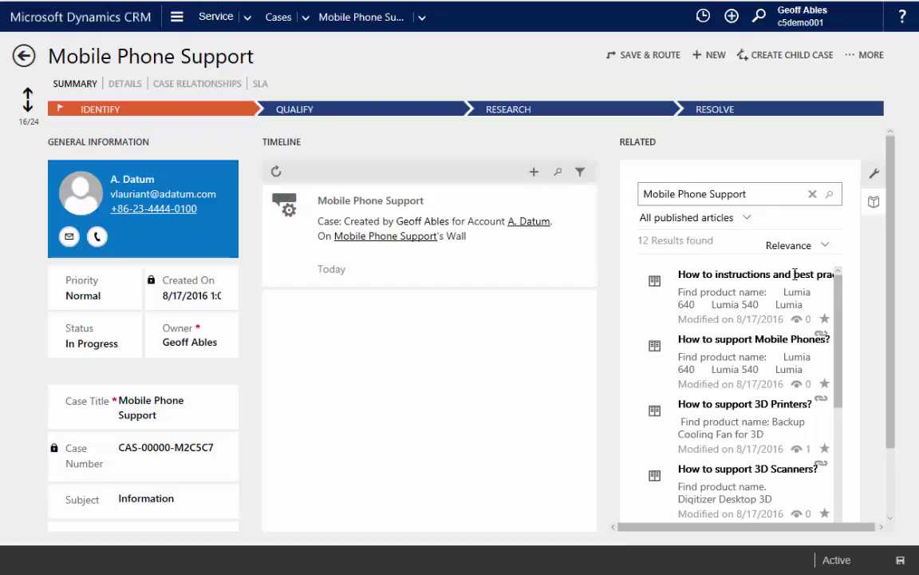
pyautogui.click(694, 338)
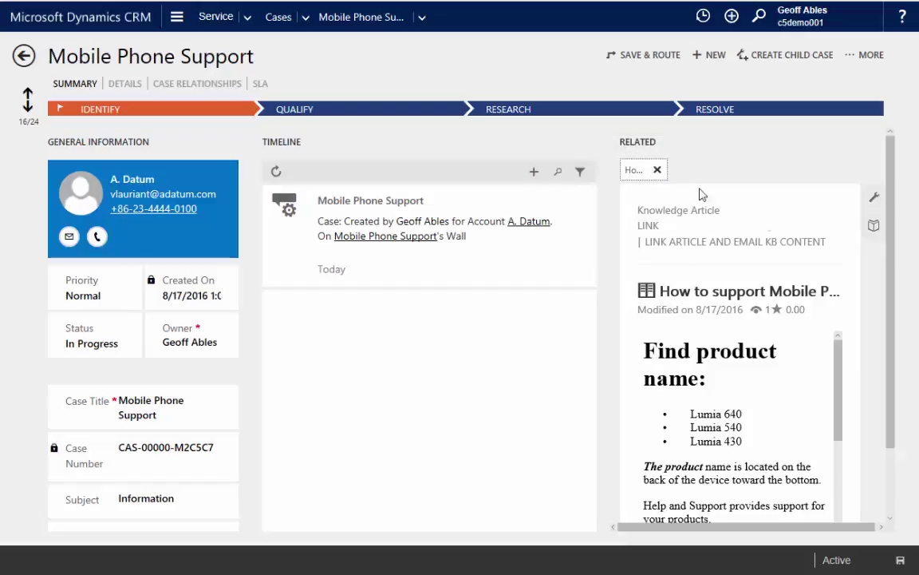
pyautogui.click(874, 226)
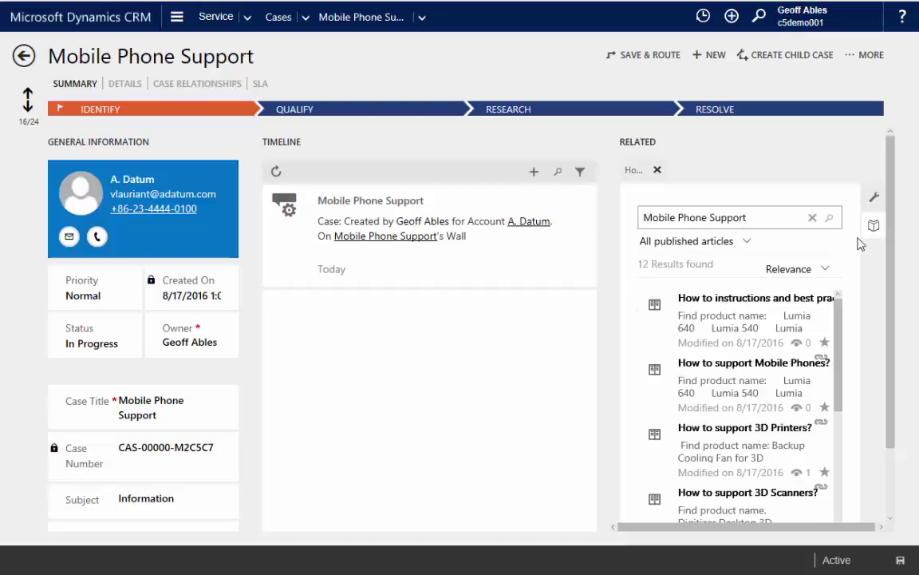
pyautogui.click(728, 493)
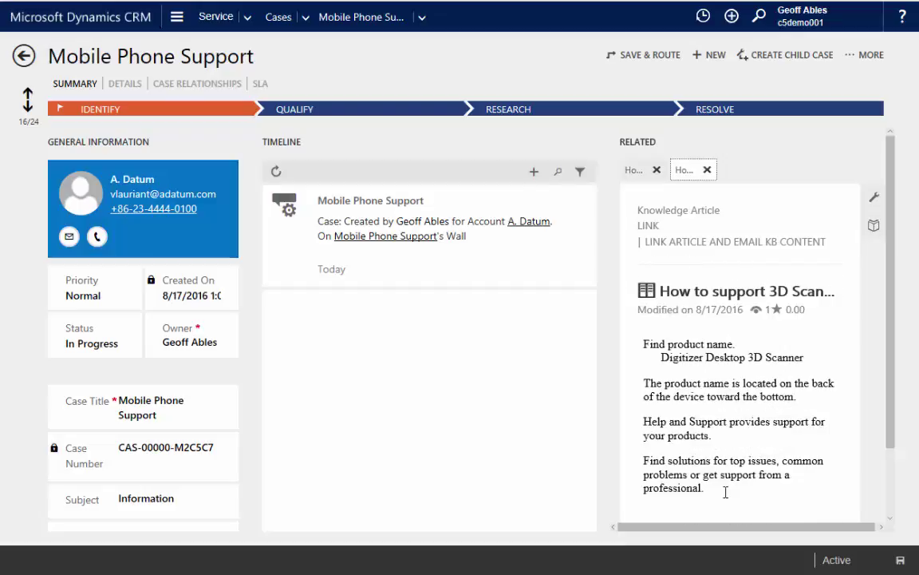
pyautogui.click(632, 169)
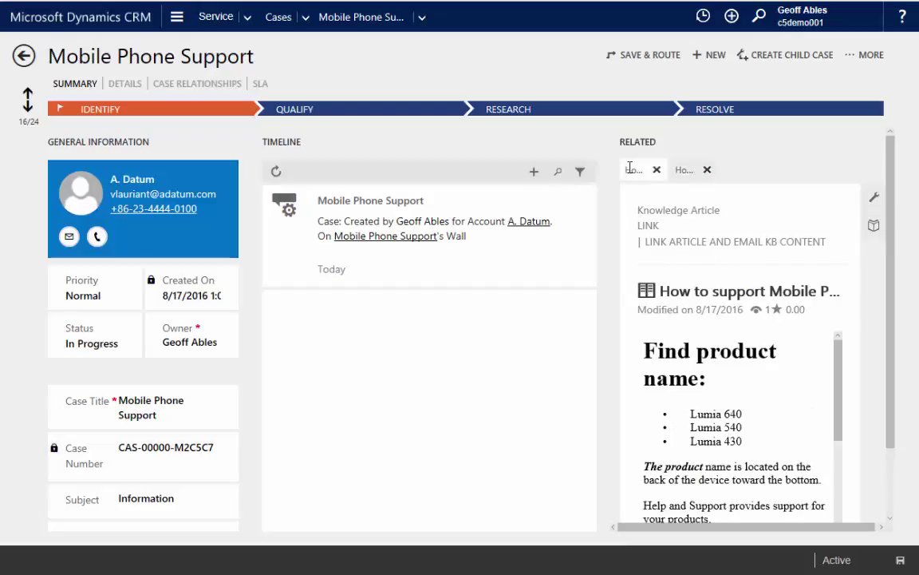
pyautogui.click(687, 169)
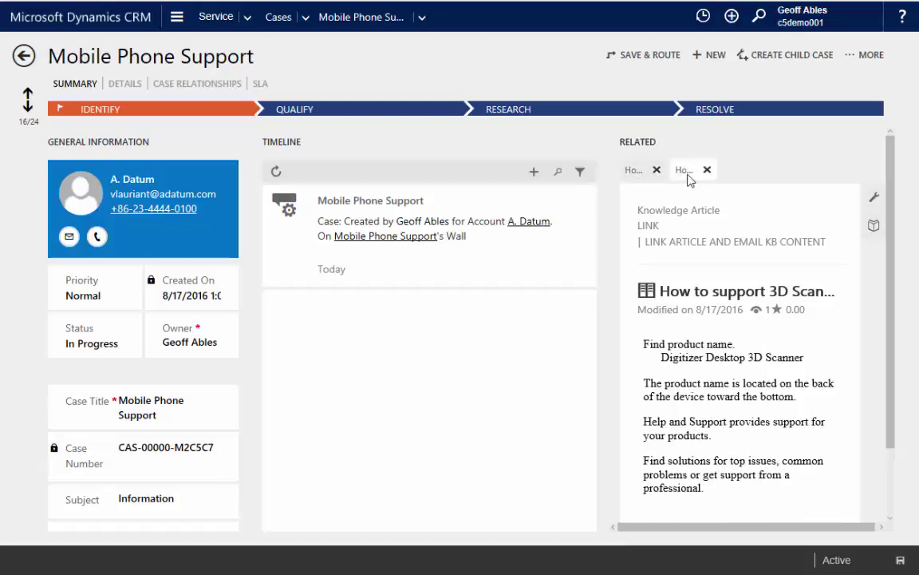
# - Link the "How to support Mobile Phones?" article to the case and generate an email with its content, reviewing the body through the embedded video
pyautogui.click(632, 169)
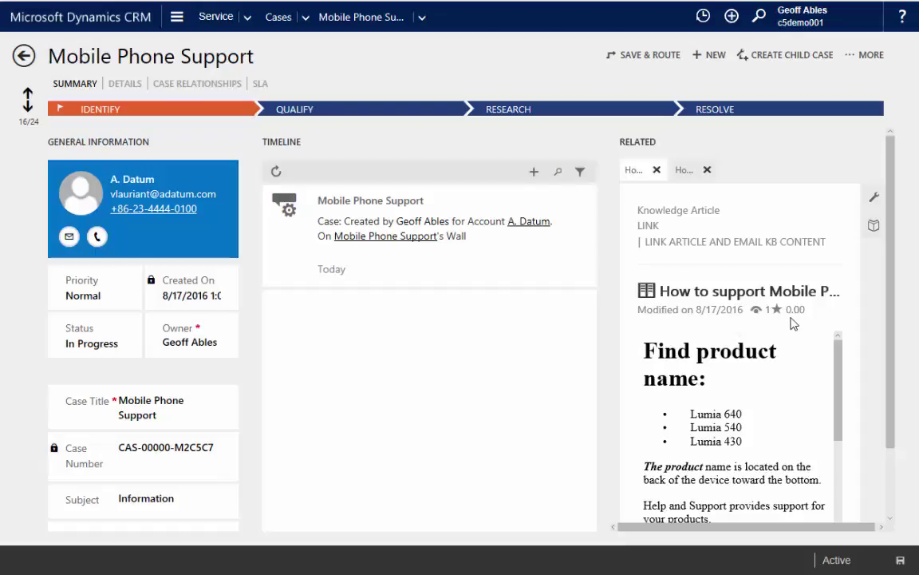
pyautogui.click(678, 244)
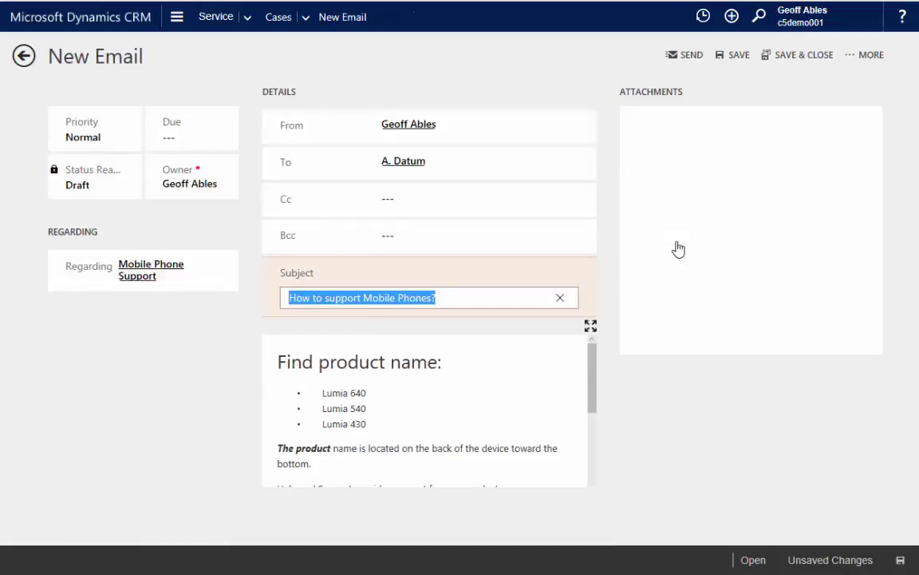
pyautogui.scroll(-3, 518, 381)
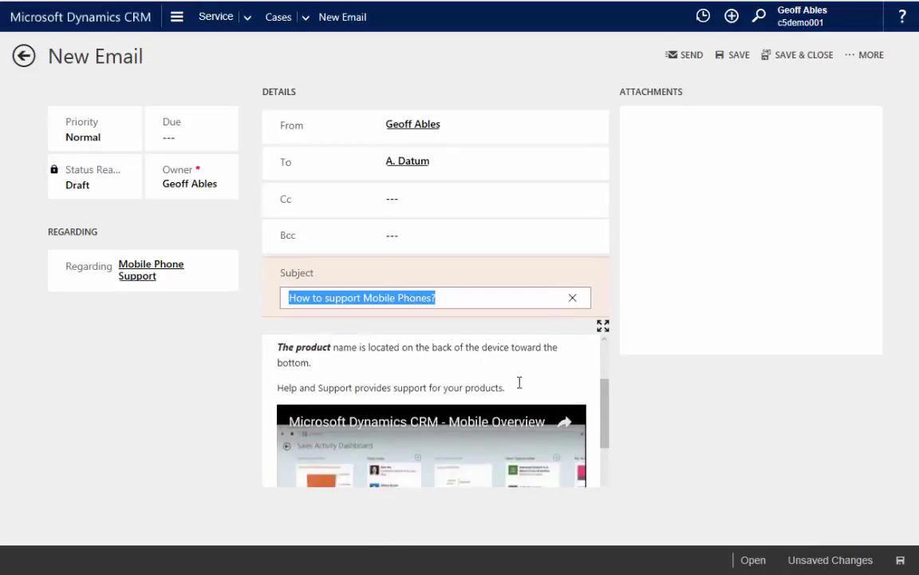
pyautogui.scroll(-3, 519, 382)
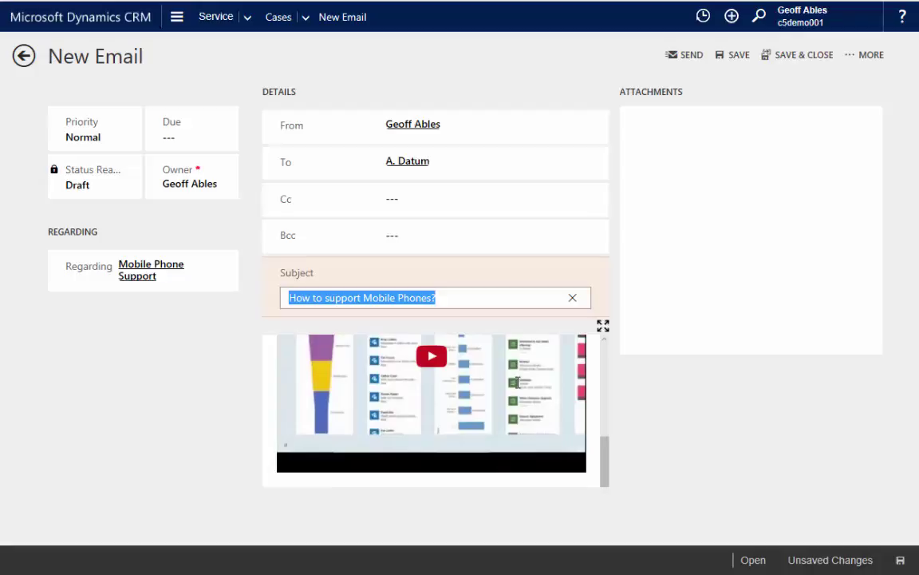
# - Leave the new email, discarding its unsaved changes, and go to the case relationships of the "Mobile Phone Support" case
pyautogui.click(24, 55)
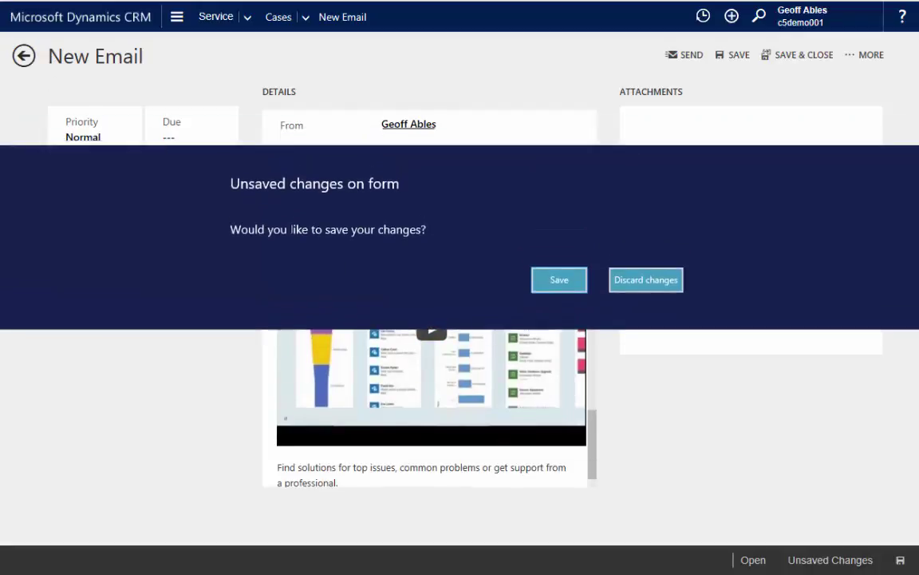
pyautogui.click(646, 281)
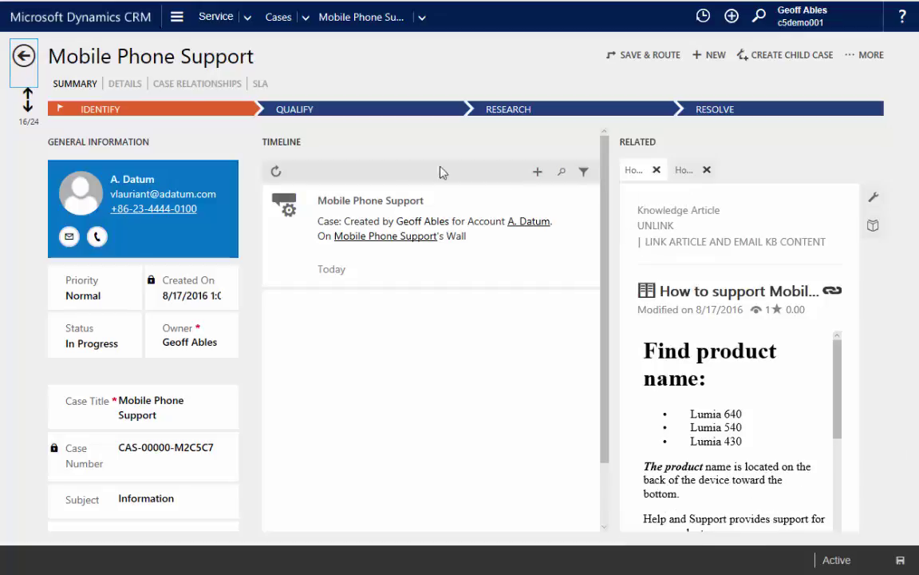
pyautogui.click(198, 86)
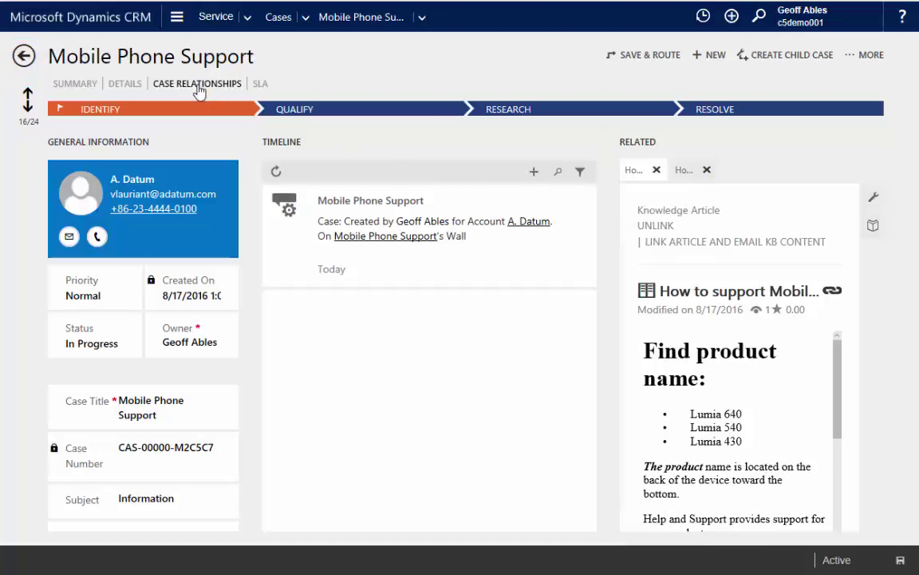